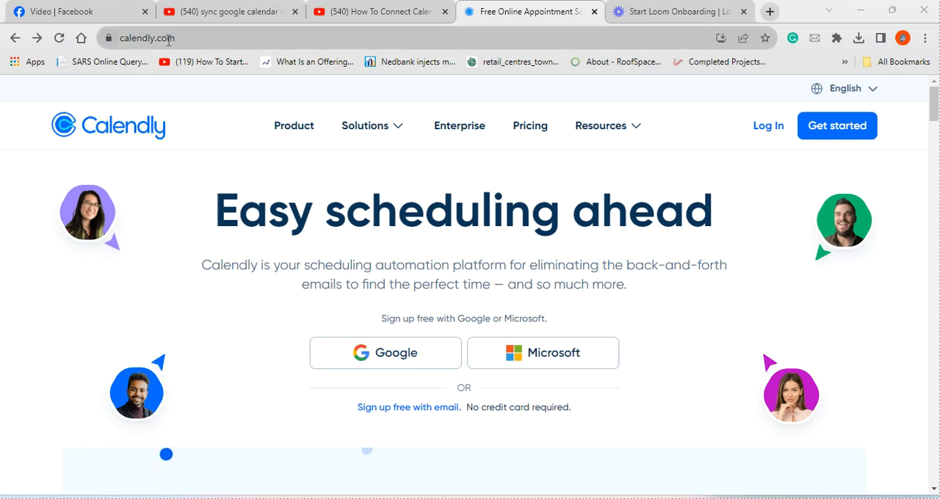
# - Sign in to Calendly with the personal Google account and allow it to access the Google calendars
pyautogui.click(380, 353)
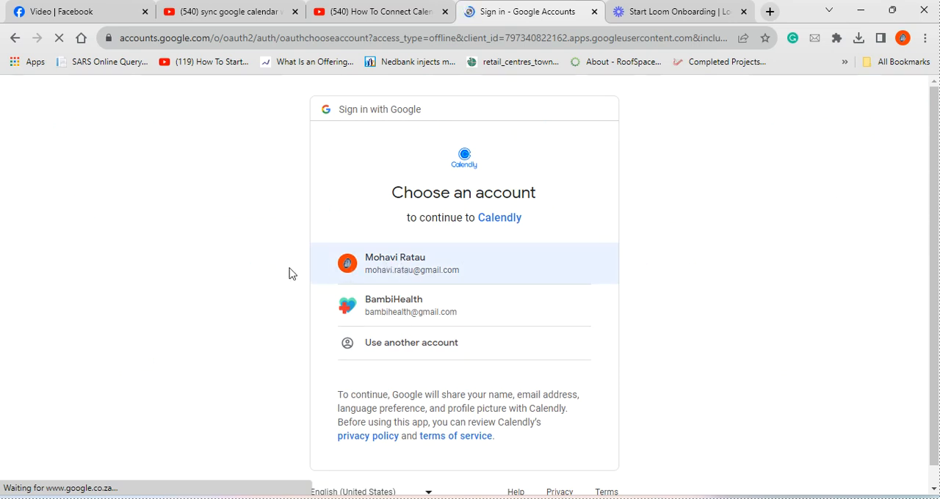
pyautogui.click(405, 266)
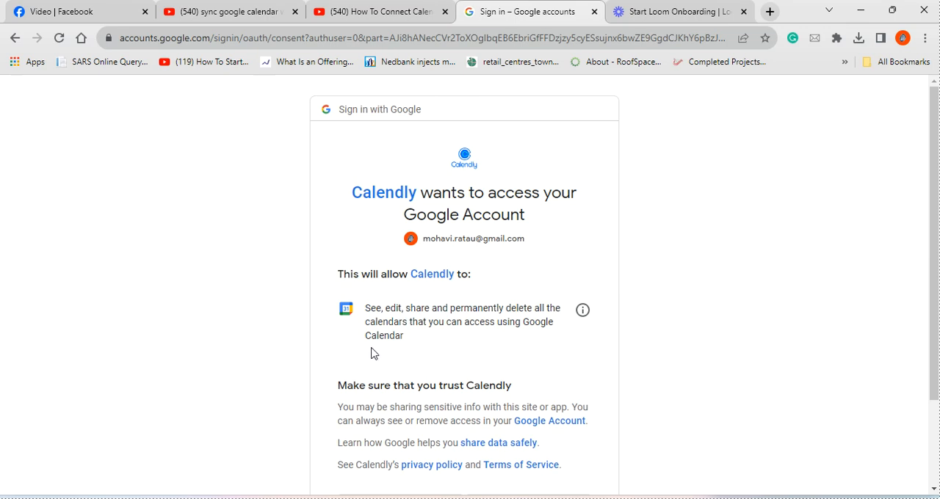
pyautogui.scroll(-3, 396, 301)
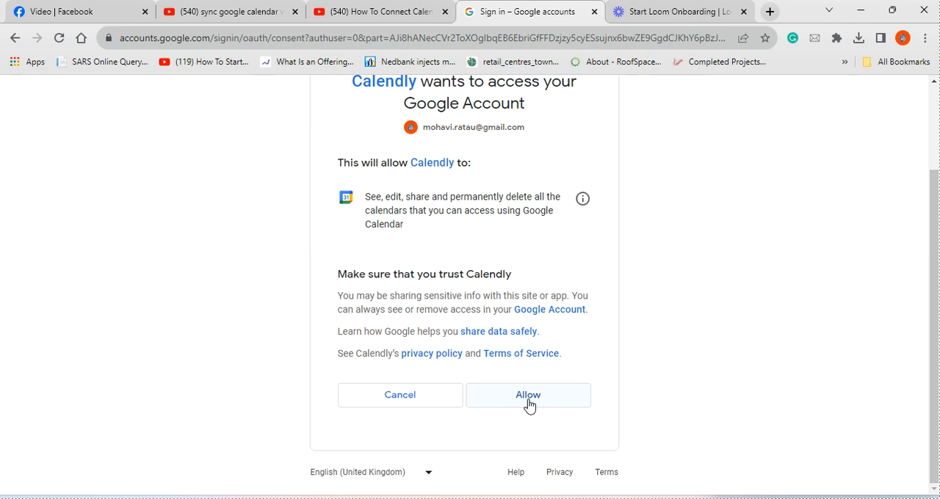
pyautogui.click(528, 400)
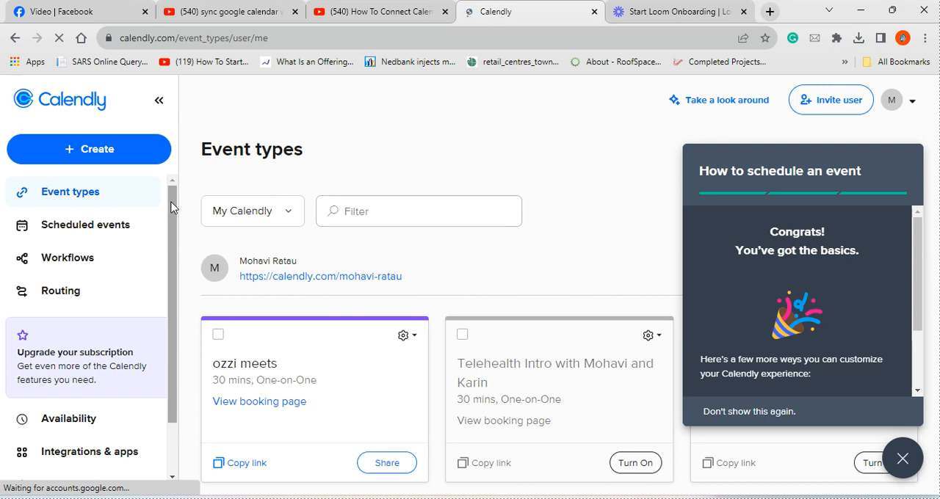
# - Open Calendar sync through Integrations & apps and review the connected Google account with its conflict-check and add-to-calendar configuration
pyautogui.moveTo(171, 207); pyautogui.dragTo(170, 262)
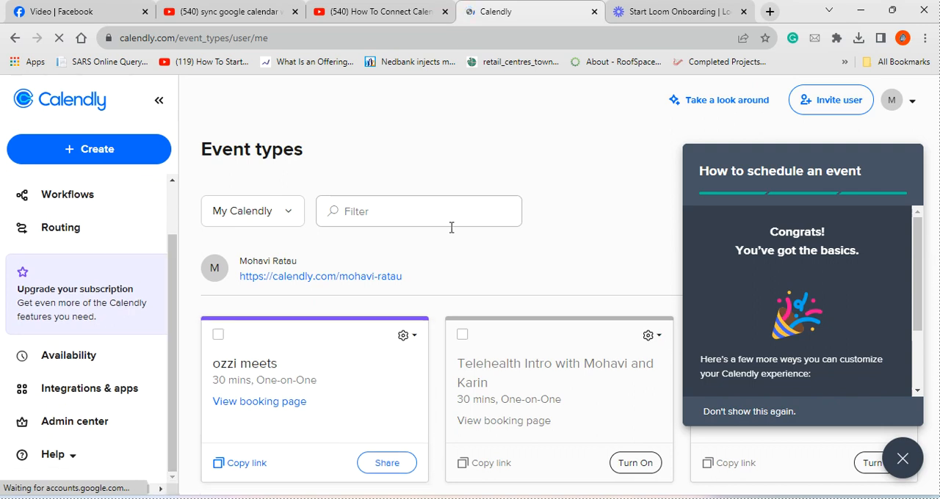
pyautogui.click(67, 397)
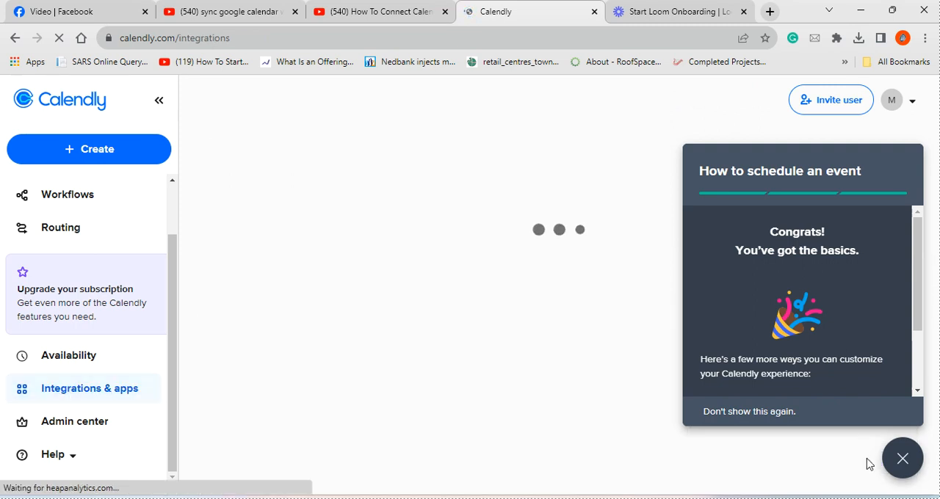
pyautogui.click(901, 458)
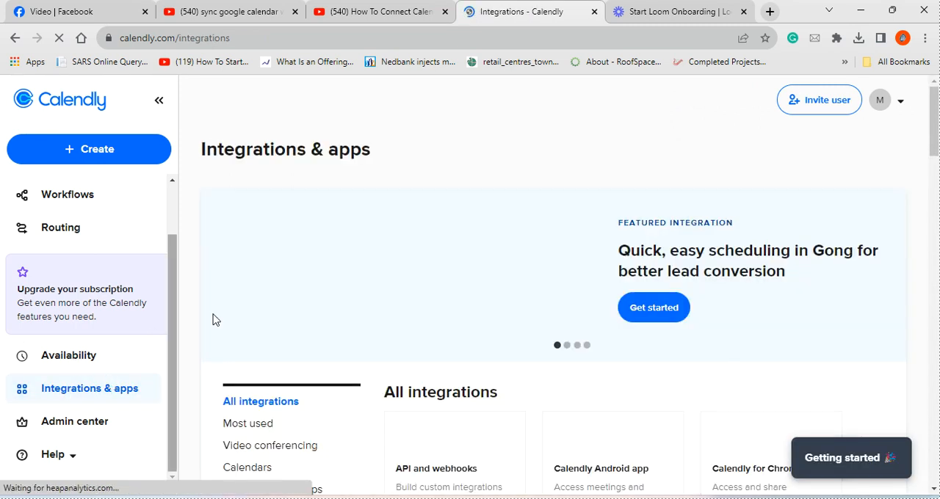
pyautogui.scroll(-2, 419, 329)
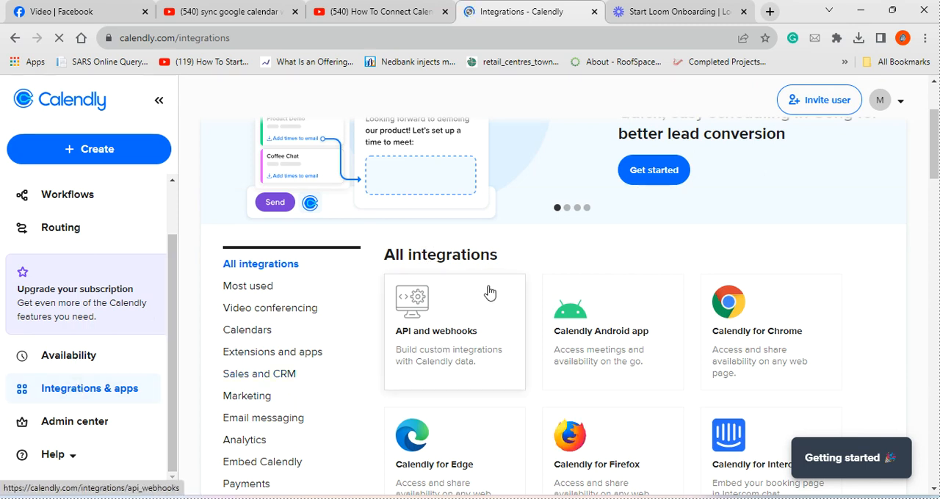
pyautogui.scroll(-1, 522, 330)
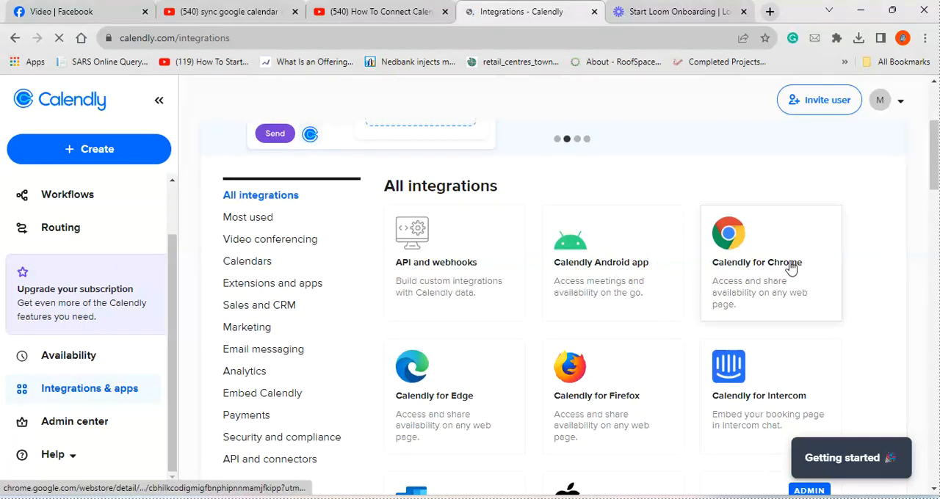
pyautogui.scroll(-3, 472, 403)
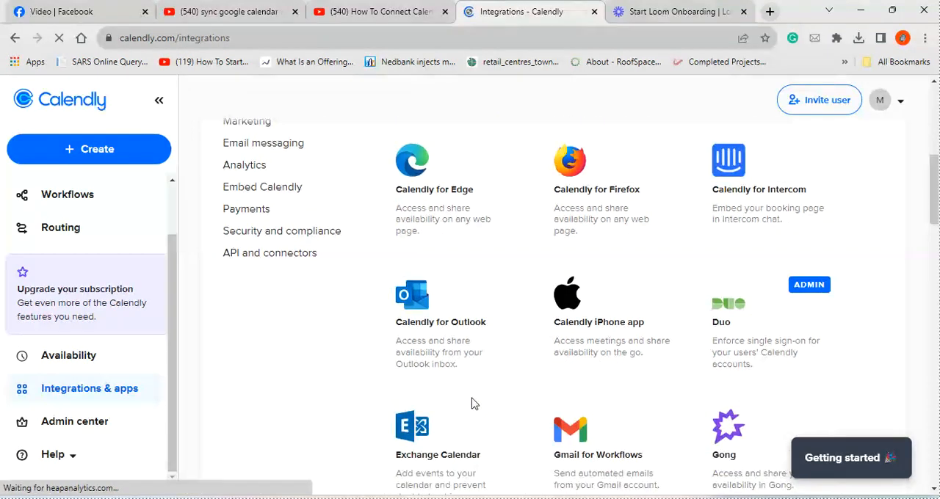
pyautogui.scroll(-3, 472, 403)
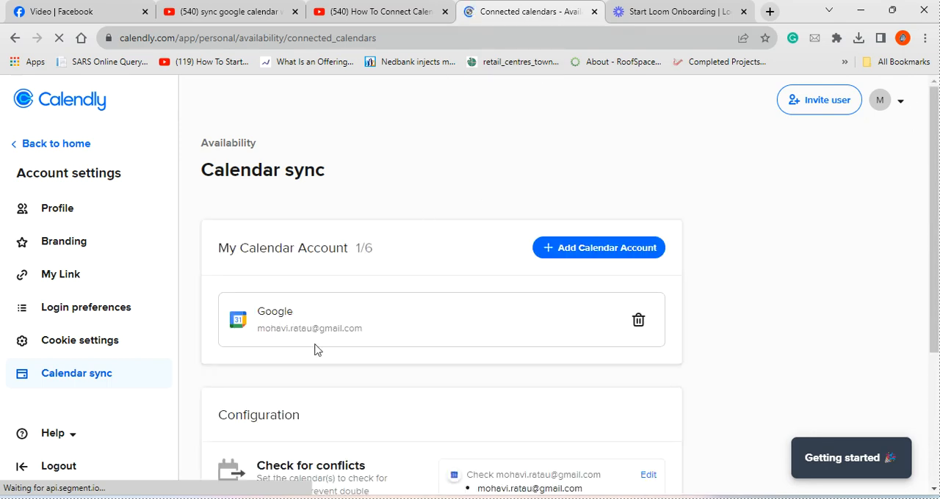
pyautogui.scroll(-3, 314, 350)
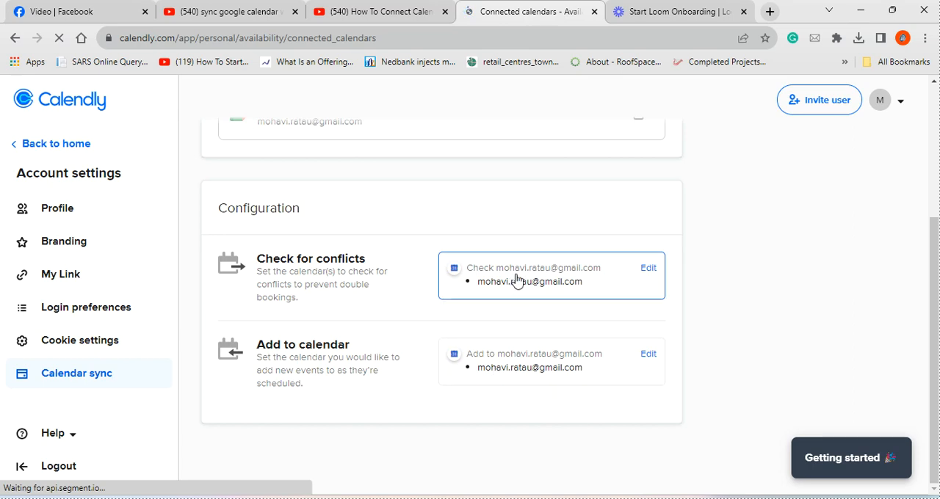
pyautogui.scroll(3, 389, 306)
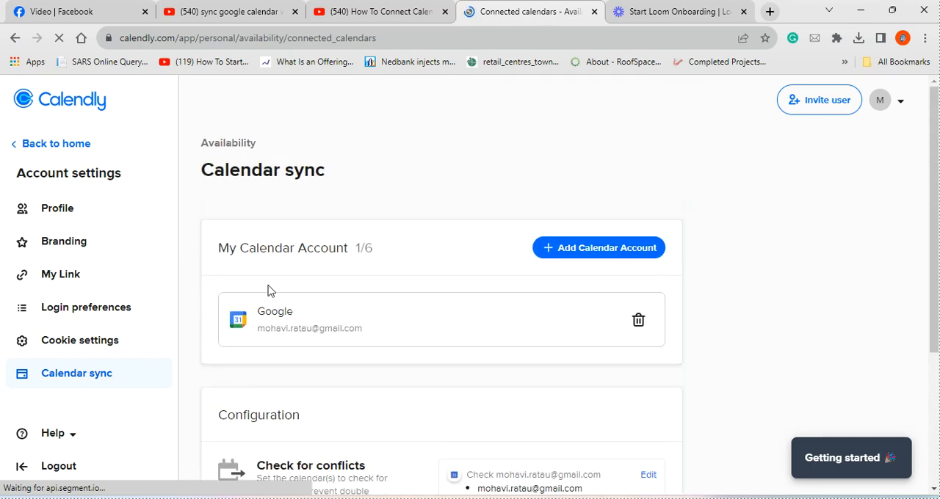
pyautogui.scroll(-3, 360, 338)
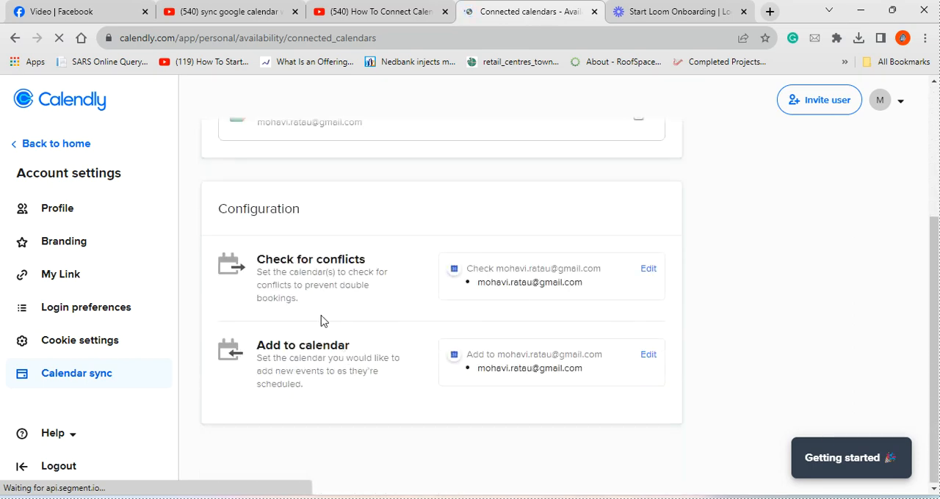
pyautogui.scroll(3, 356, 271)
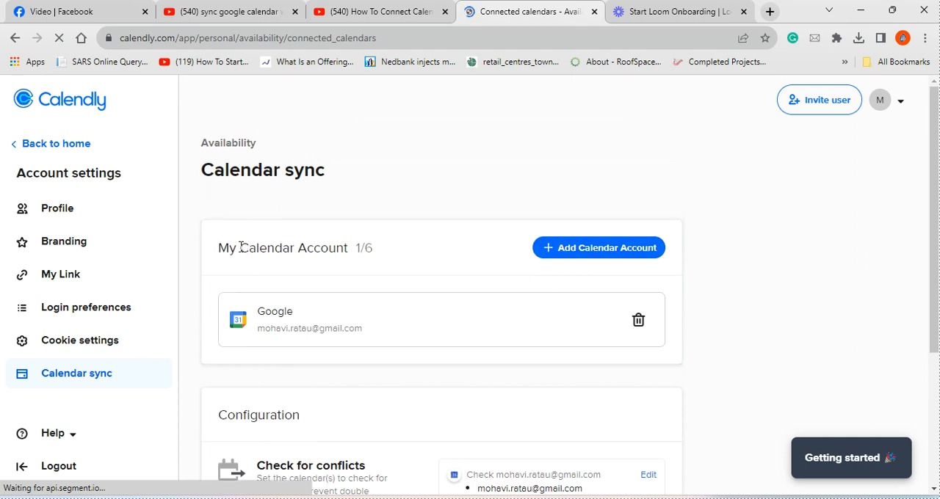
# - Start a one-off meeting and offer 30-minute slots on Tuesday 21 at 09:15, 10:00, 10:15, 11:30, 12:30, 13:00, 14:30 and 15:15
pyautogui.click(70, 143)
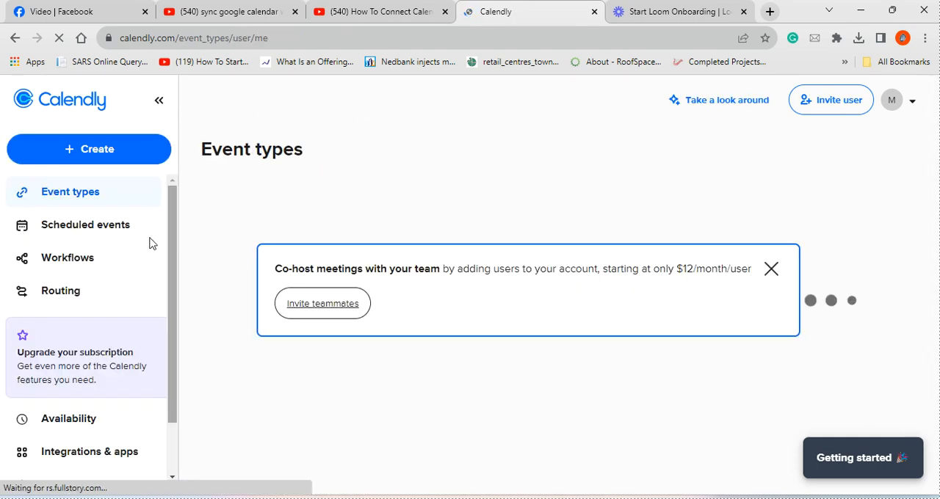
pyautogui.click(113, 152)
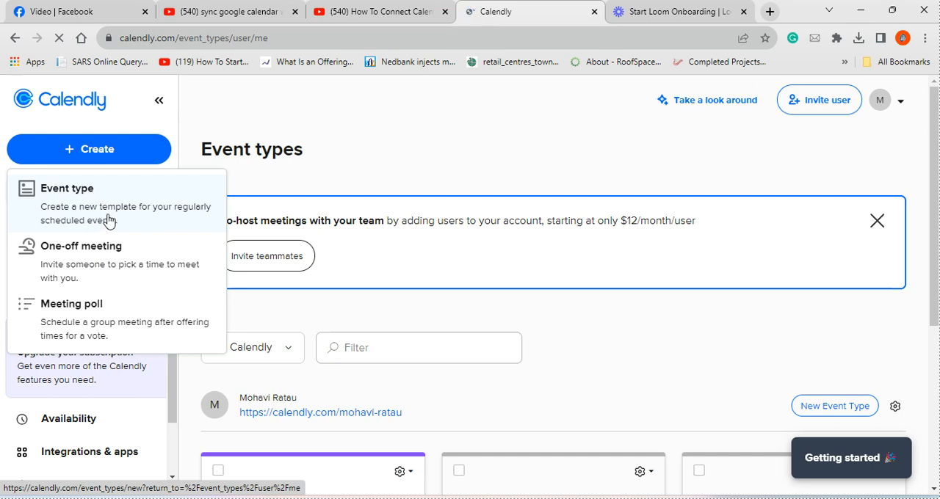
pyautogui.click(100, 260)
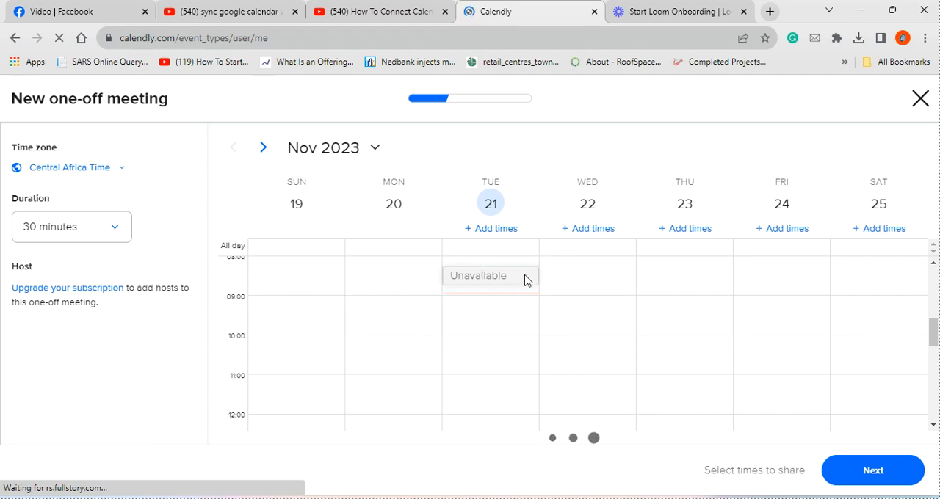
pyautogui.click(482, 319)
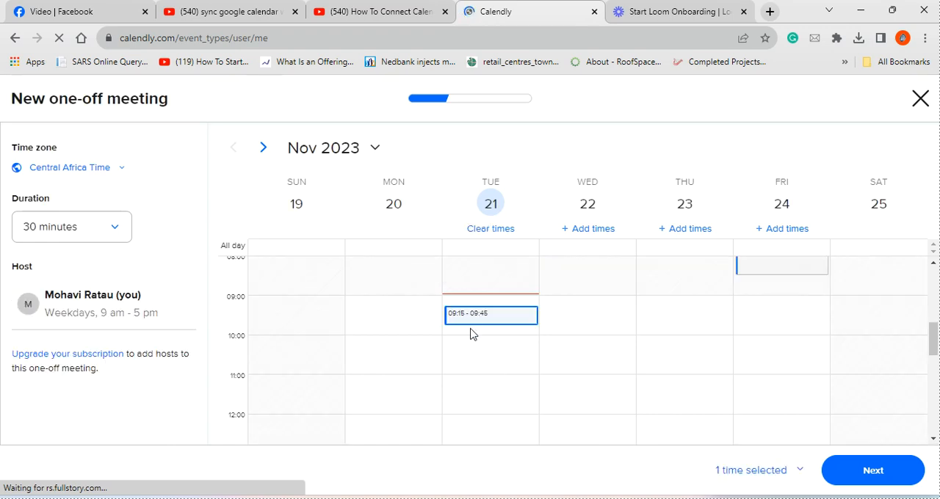
pyautogui.click(474, 373)
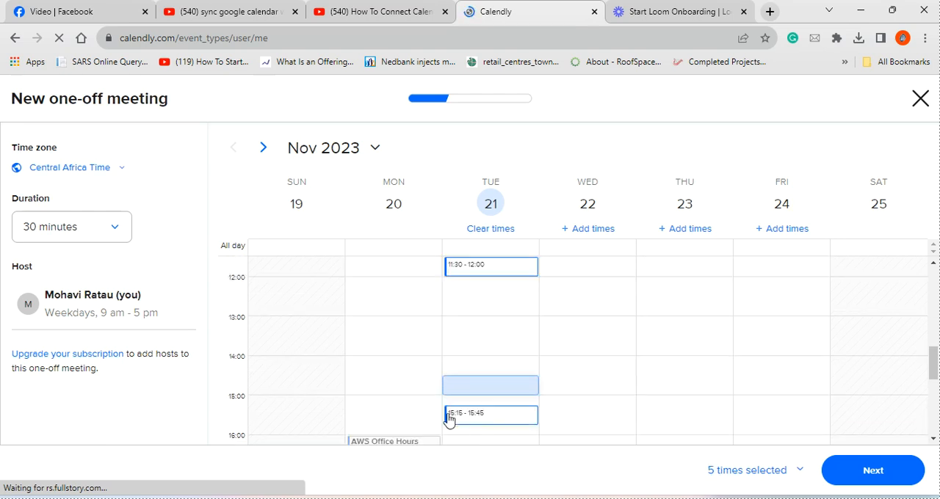
pyautogui.click(465, 381)
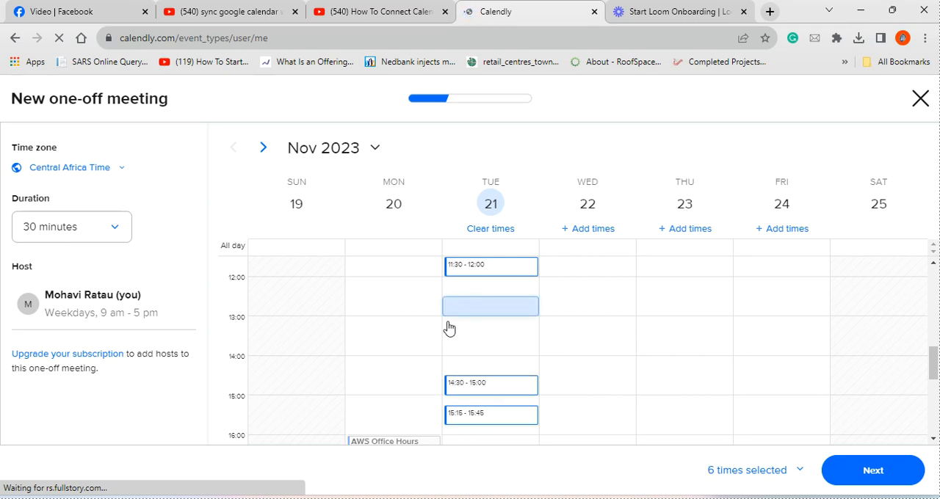
pyautogui.click(447, 330)
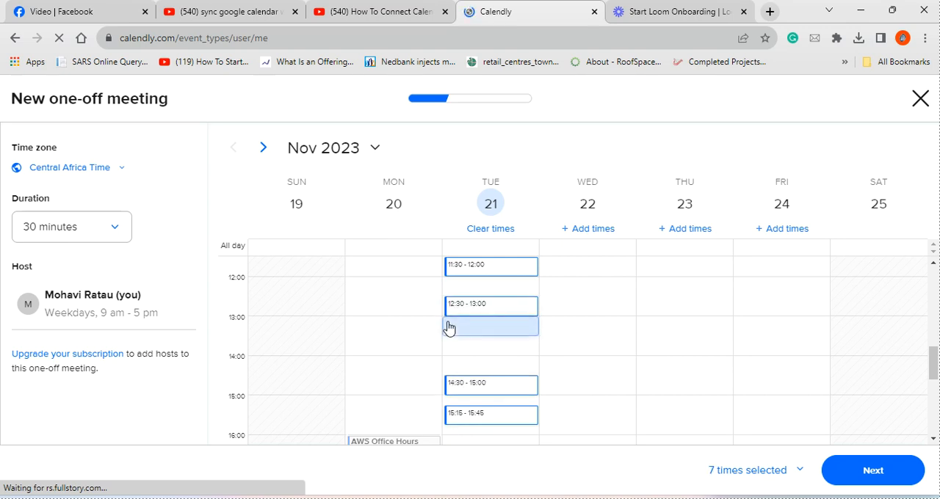
# - Add slots on Wednesday at 10:15 and 11:30, Thursday at 10:00, 11:45 and 12:15, Friday from 11:00 to 13:00, and Saturday at 10:15
pyautogui.click(667, 273)
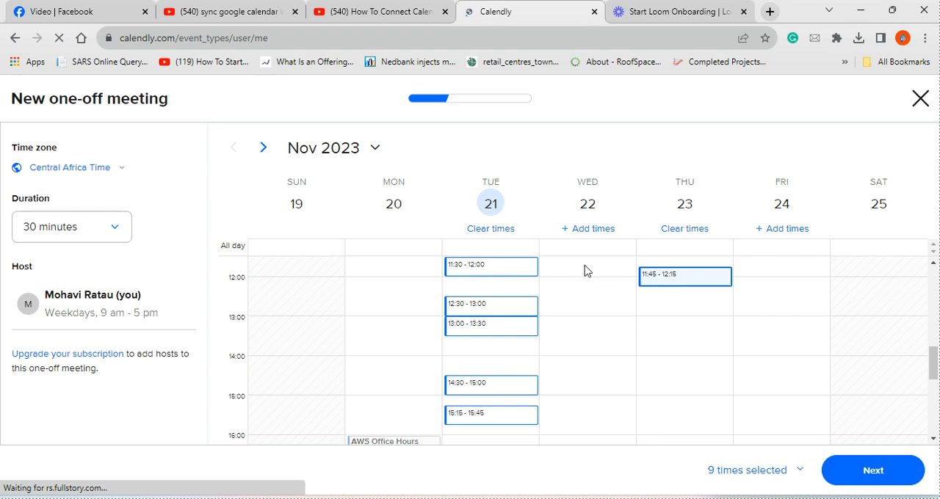
pyautogui.click(547, 348)
pyautogui.scroll(5, 547, 348)
pyautogui.scroll(-2, 455, 336)
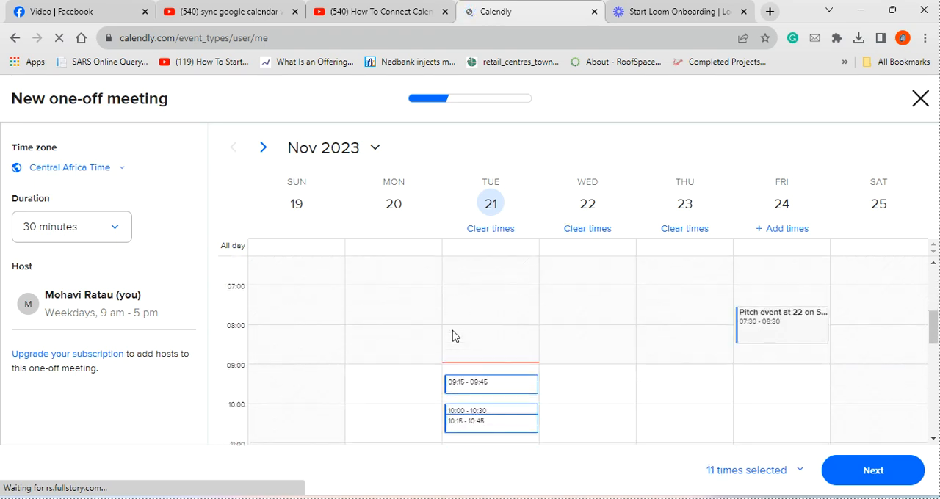
pyautogui.scroll(-3, 230, 364)
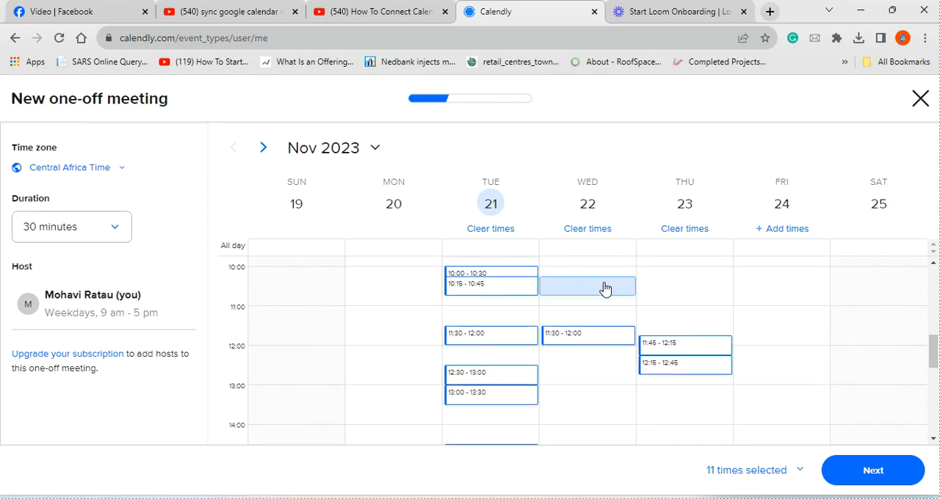
pyautogui.click(666, 274)
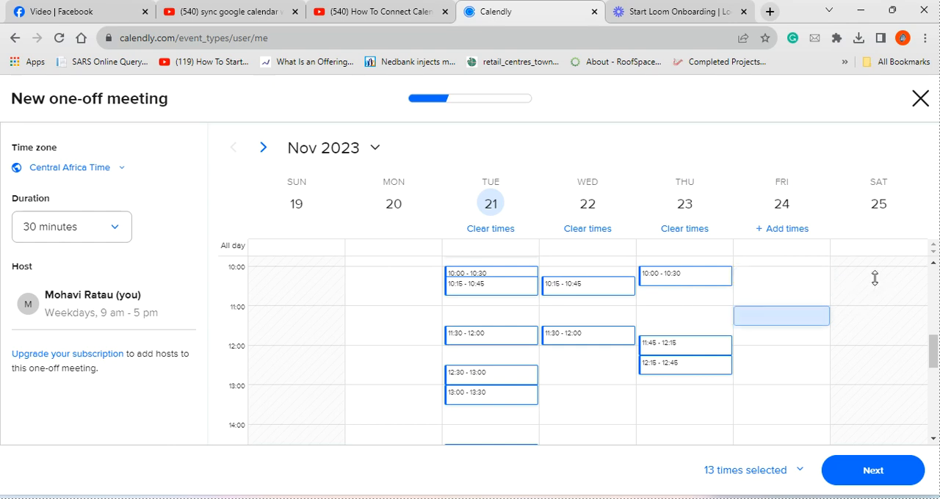
pyautogui.click(777, 379)
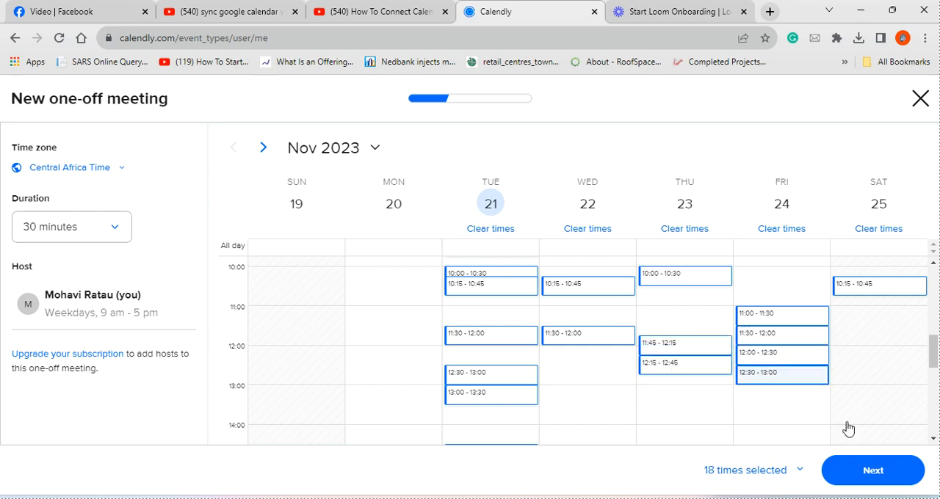
# - Continue with the selected times, set the one-off meeting's location to Zoom and generate its shareable link
pyautogui.click(883, 477)
pyautogui.scroll(-2, 504, 308)
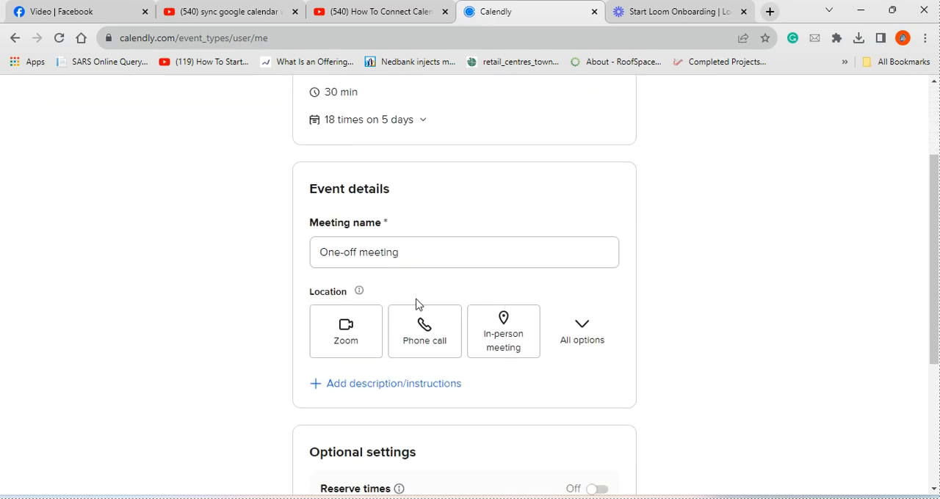
pyautogui.scroll(-1, 390, 309)
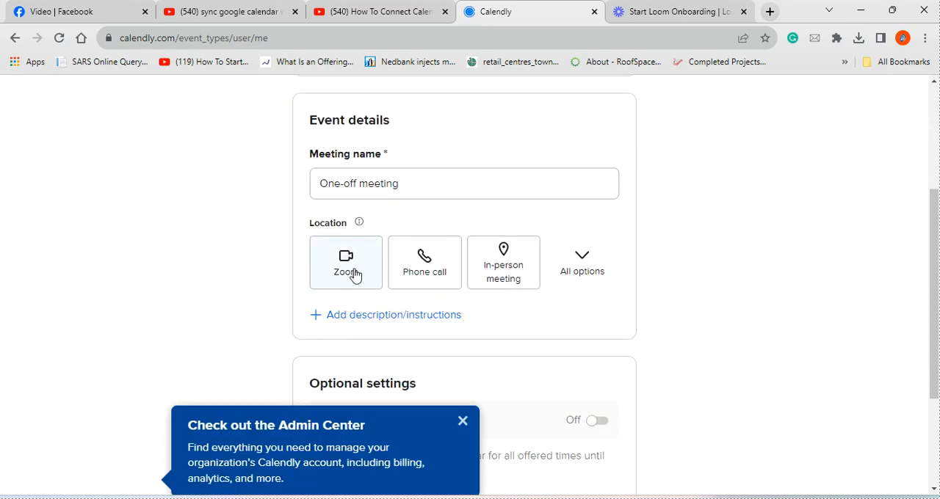
pyautogui.click(353, 272)
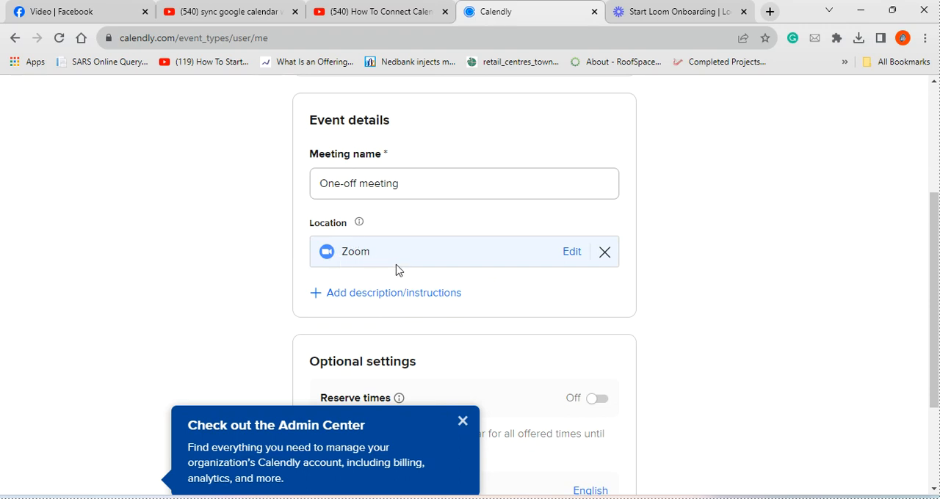
pyautogui.scroll(-2, 400, 287)
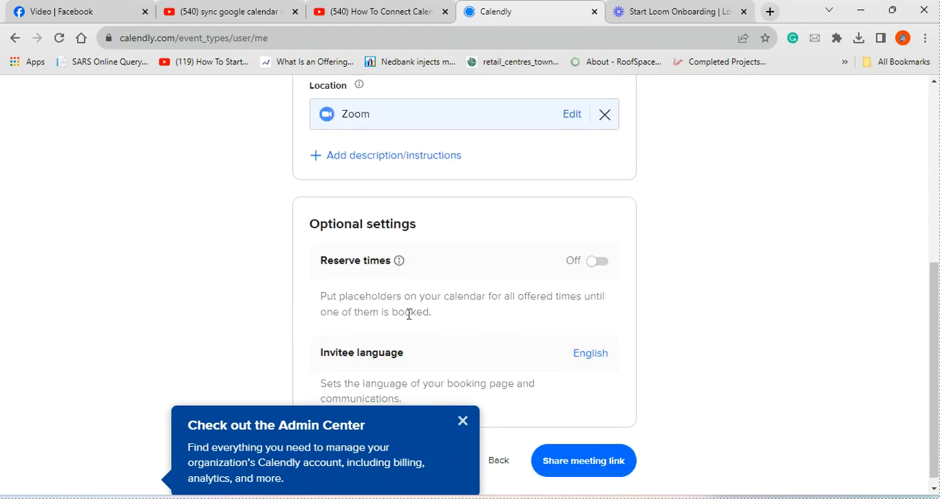
pyautogui.click(463, 420)
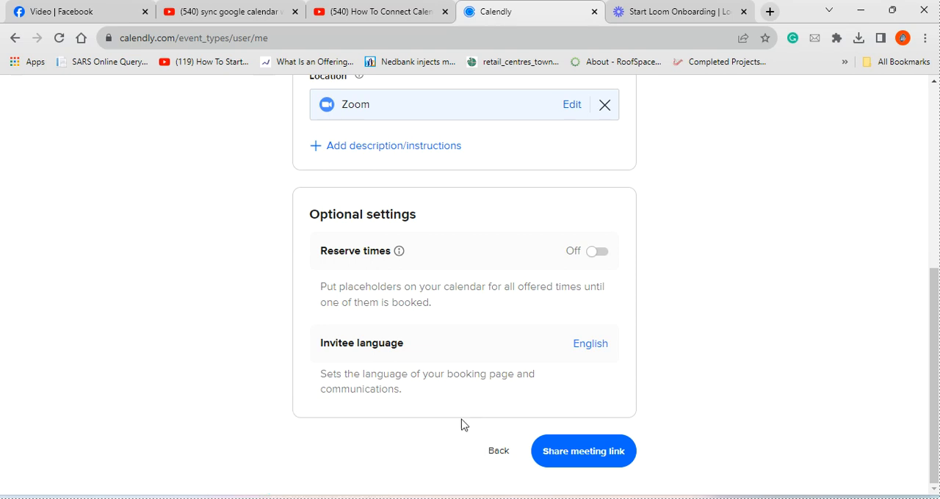
pyautogui.click(594, 461)
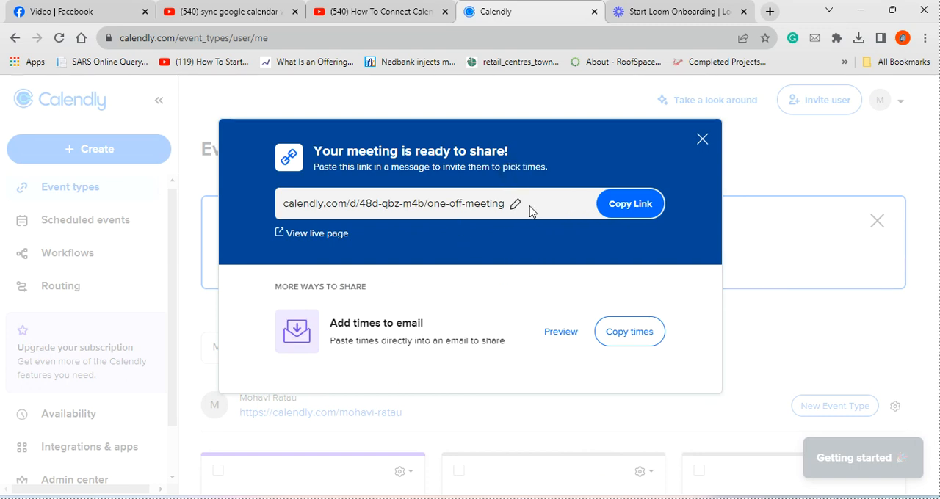
# - Copy the one-off meeting's shareable link and open it in a new browser tab
pyautogui.click(635, 207)
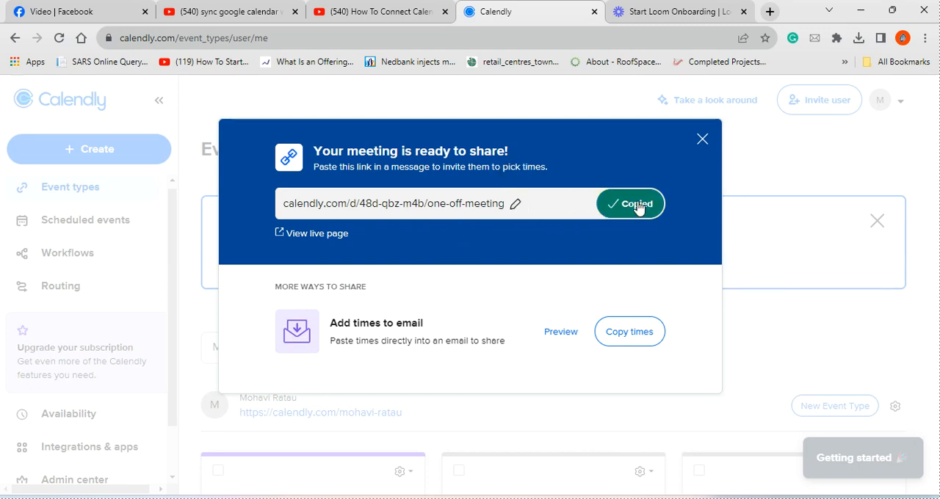
pyautogui.click(770, 12)
pyautogui.rightClick(612, 41)
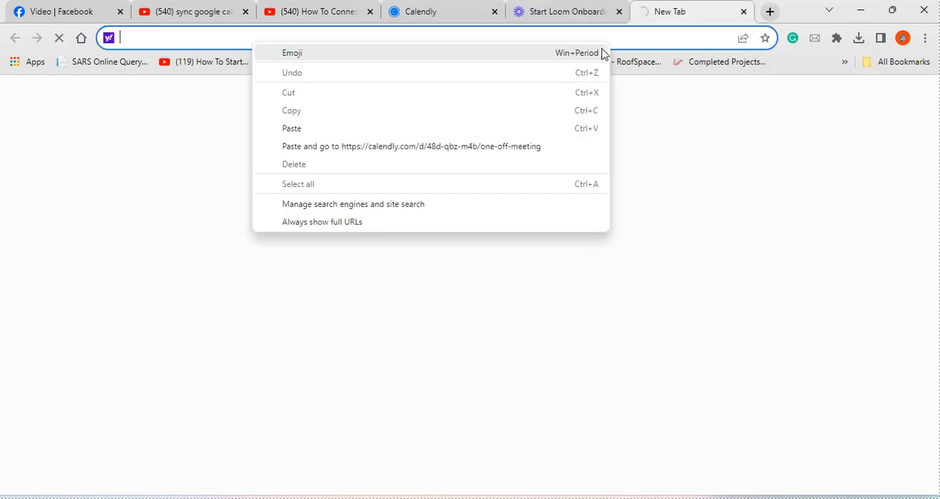
pyautogui.click(403, 133)
pyautogui.press('Return')
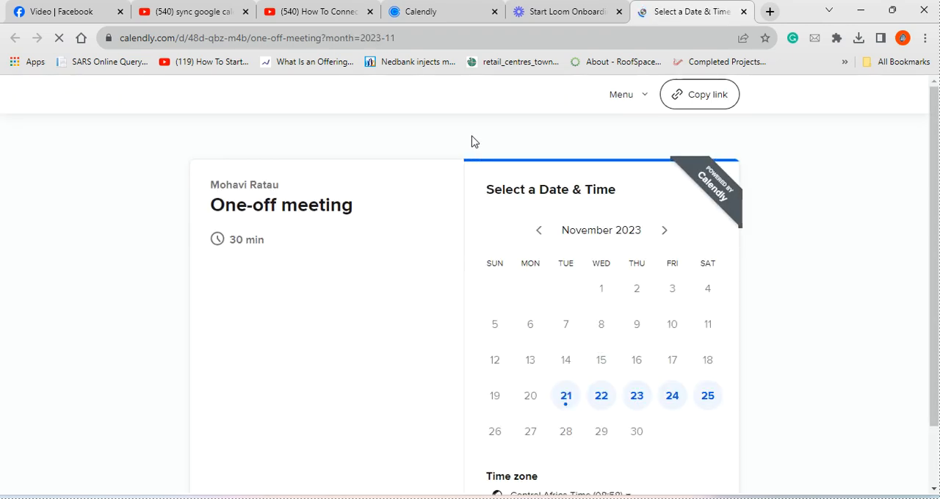
# - Review the bookable times on the booking page for November 21, 23, 24 and 25
pyautogui.scroll(-1, 746, 399)
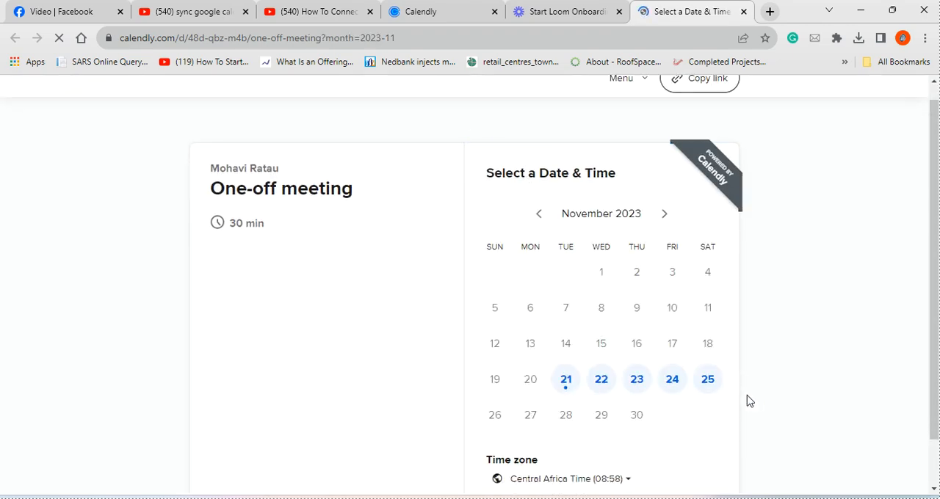
pyautogui.click(566, 330)
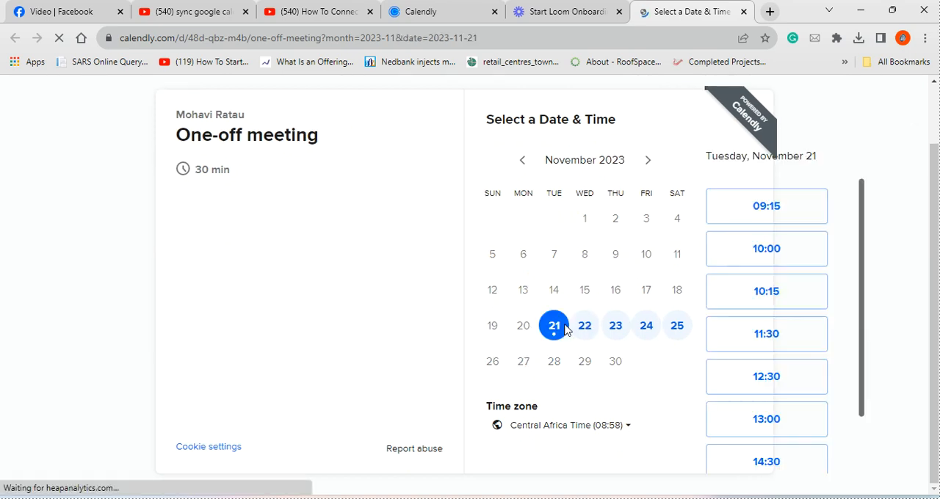
pyautogui.scroll(-1, 870, 335)
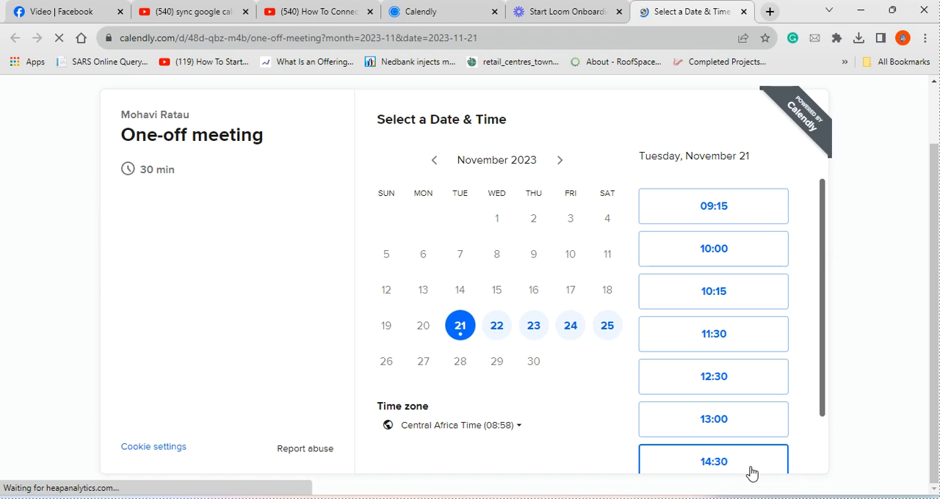
pyautogui.click(534, 325)
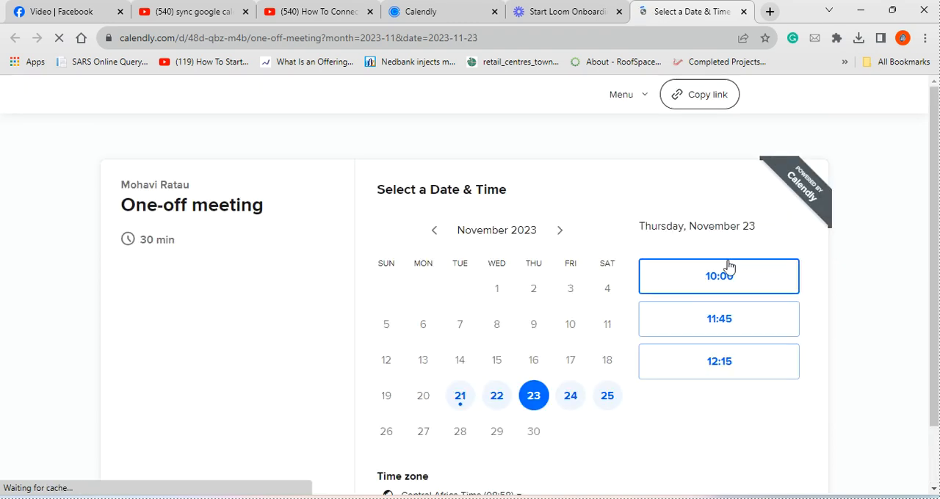
pyautogui.click(571, 402)
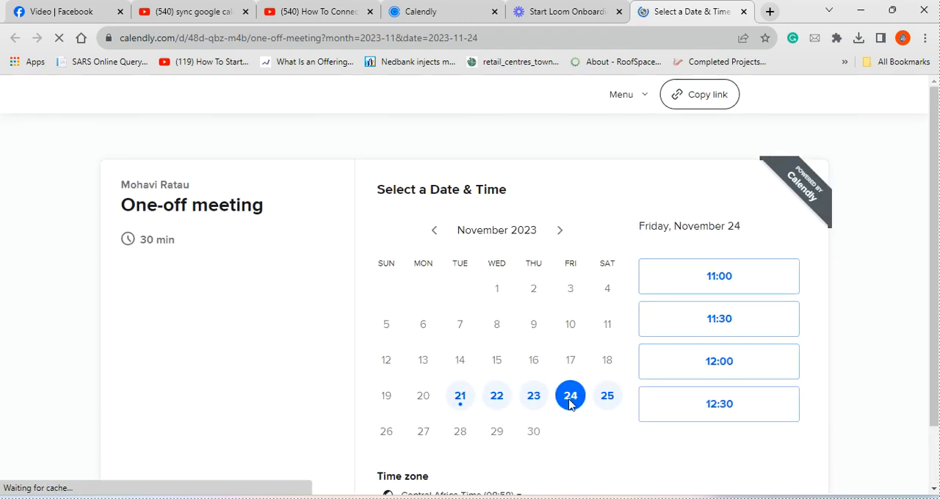
pyautogui.click(610, 401)
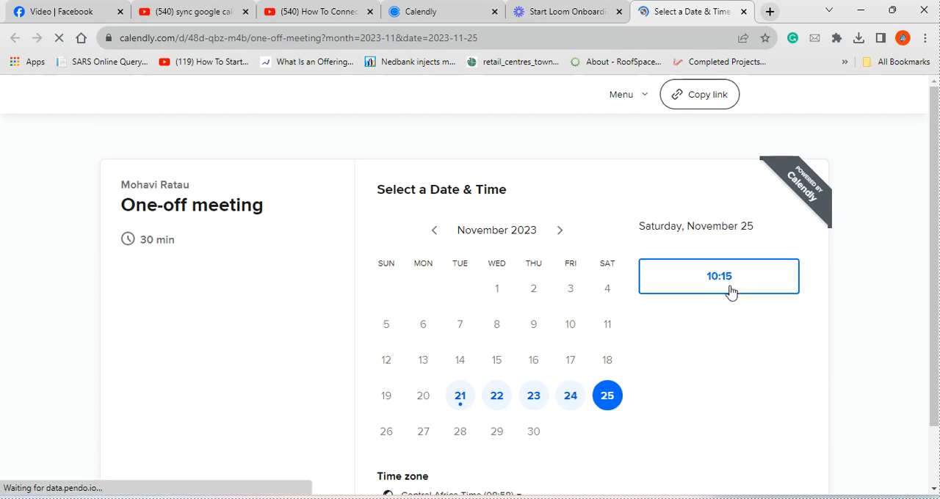